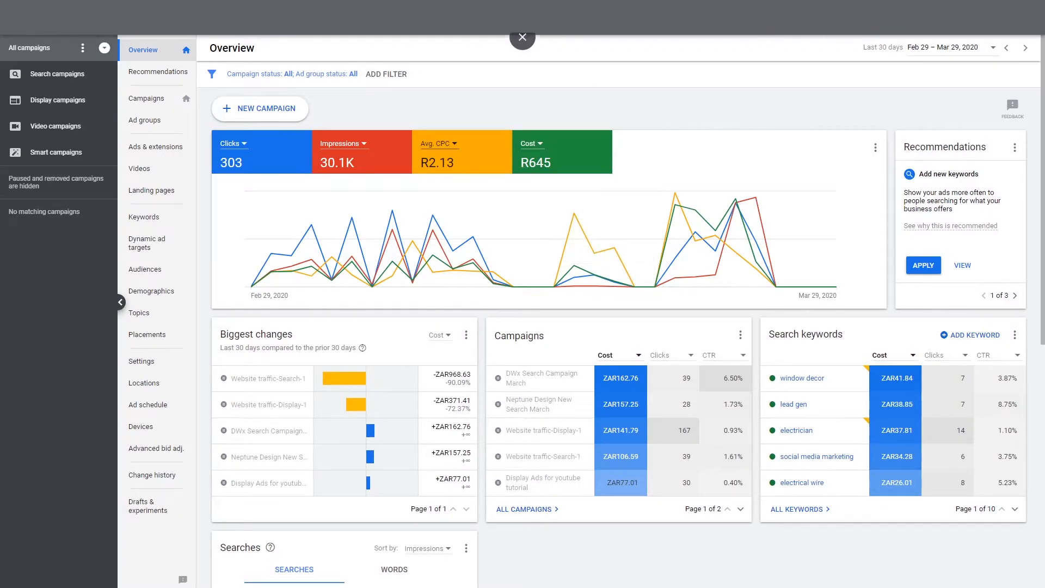
Filter to Search campaigns and start a new Search campaign with the Website traffic goal
left_click(81, 78)
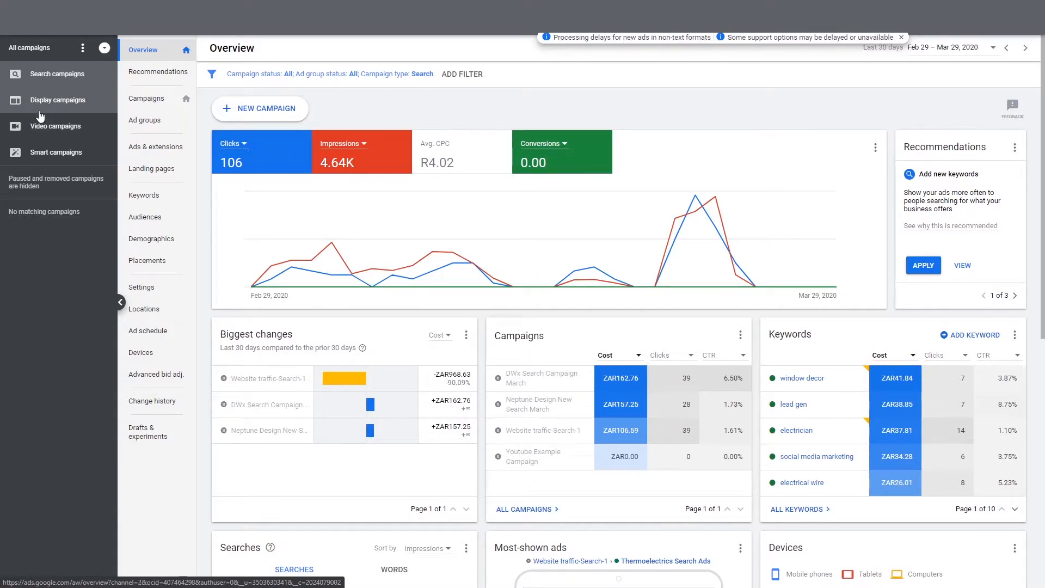
left_click(271, 109)
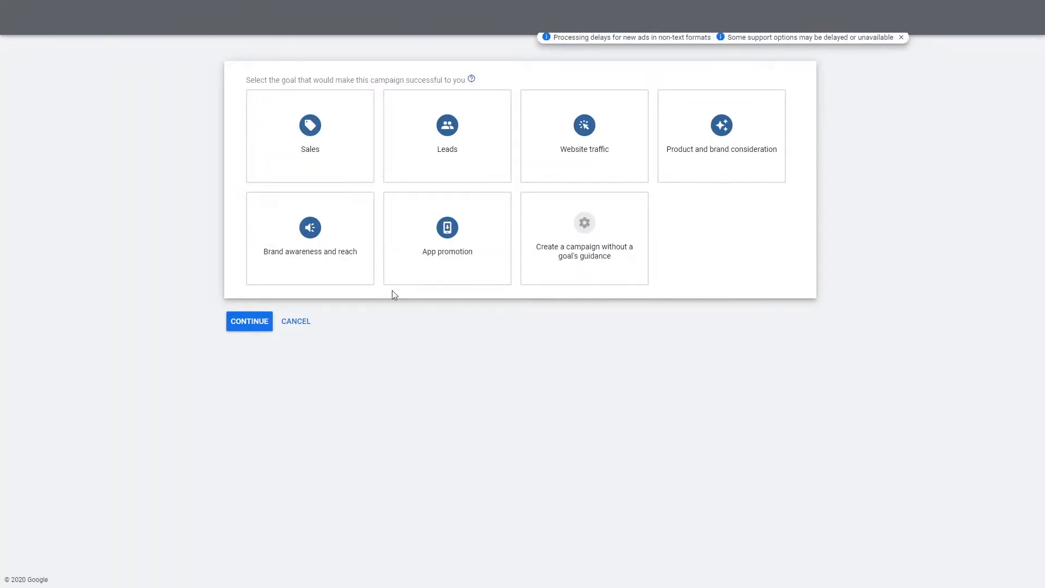
left_click(597, 166)
scroll(509, 460, "down", 1)
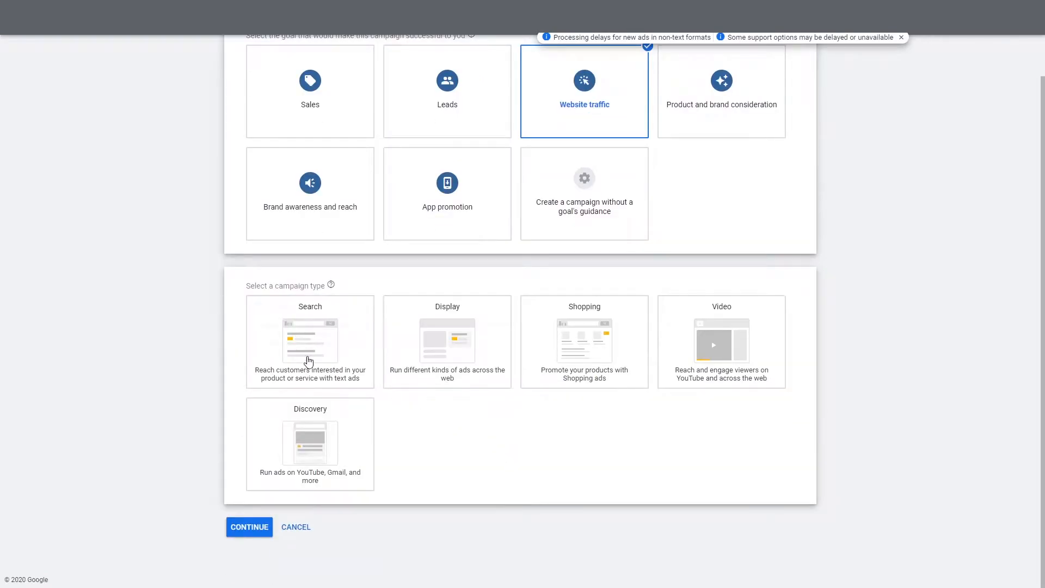
left_click(374, 365)
left_click(344, 375)
type("http")
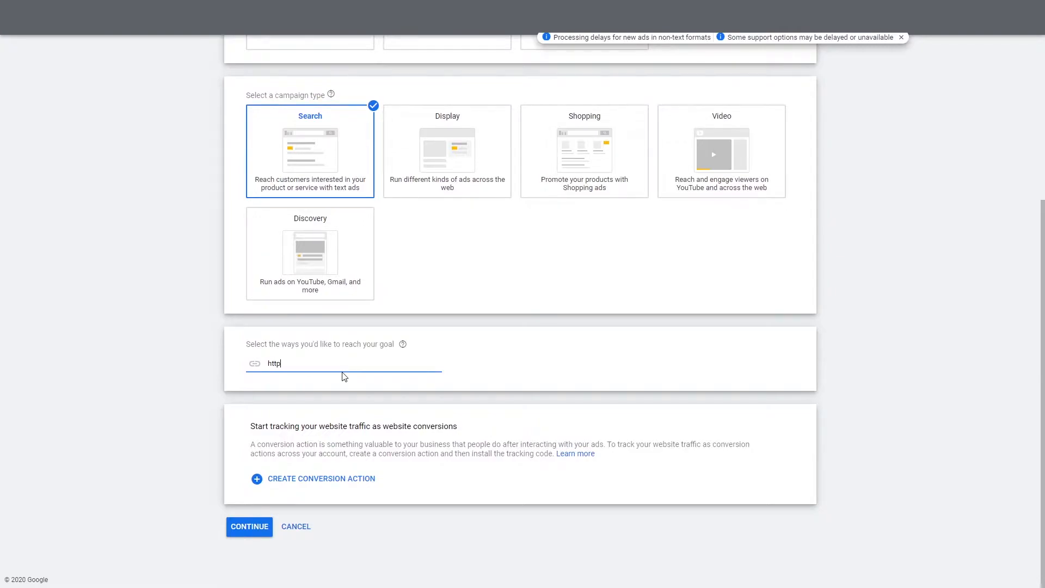
type("s://www.neptunedesign.co.za")
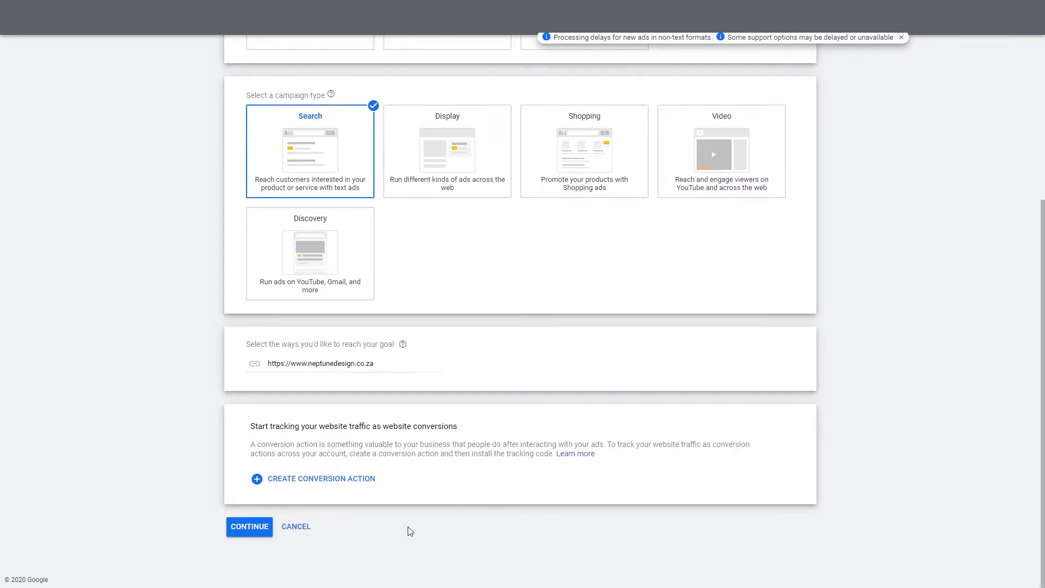
left_click(250, 528)
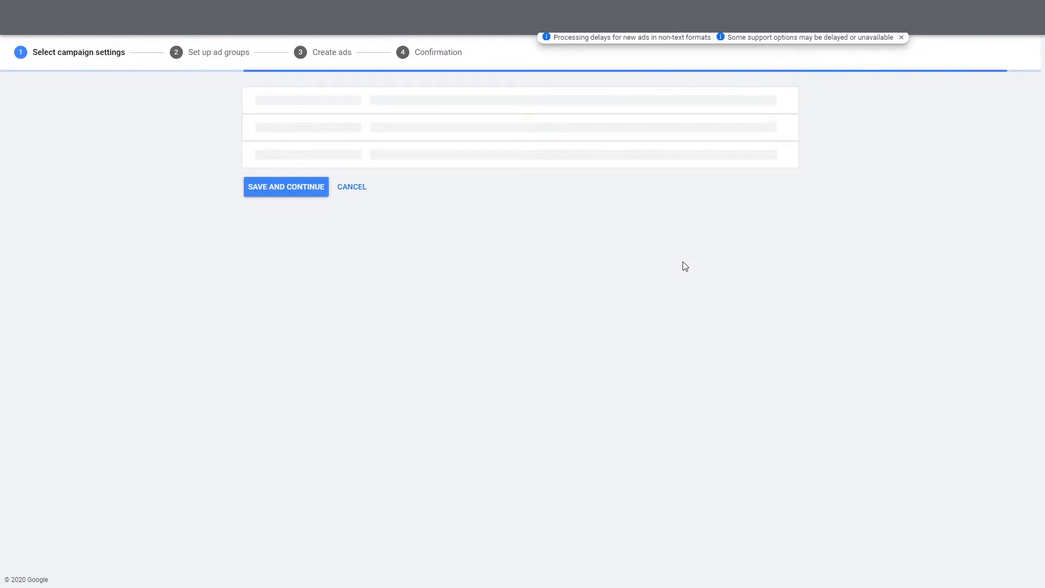
Exclude the Google Display Network and rename the campaign 'Location settings tutorial'
left_click(466, 346)
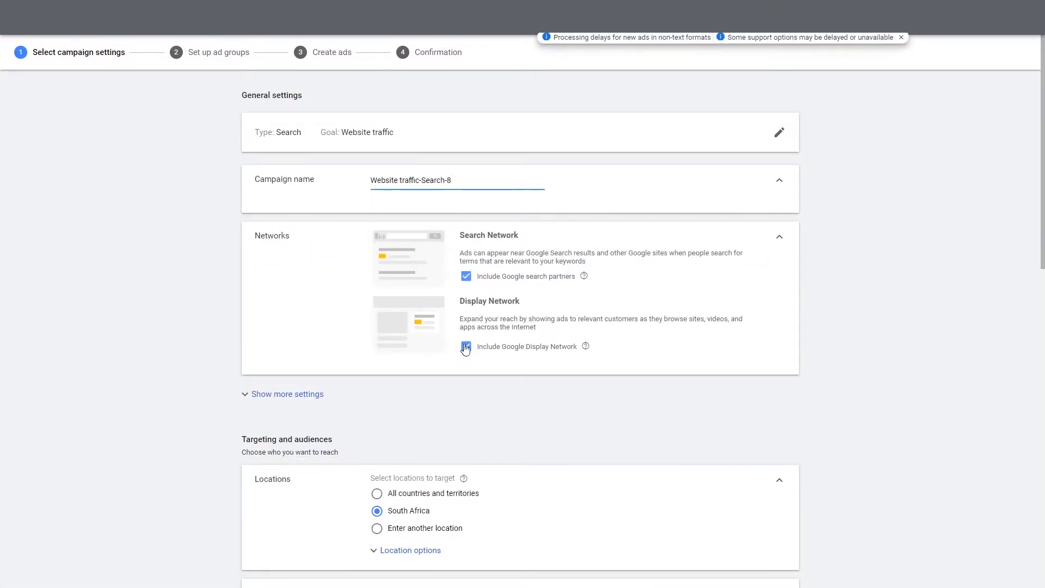
triple_click(478, 182)
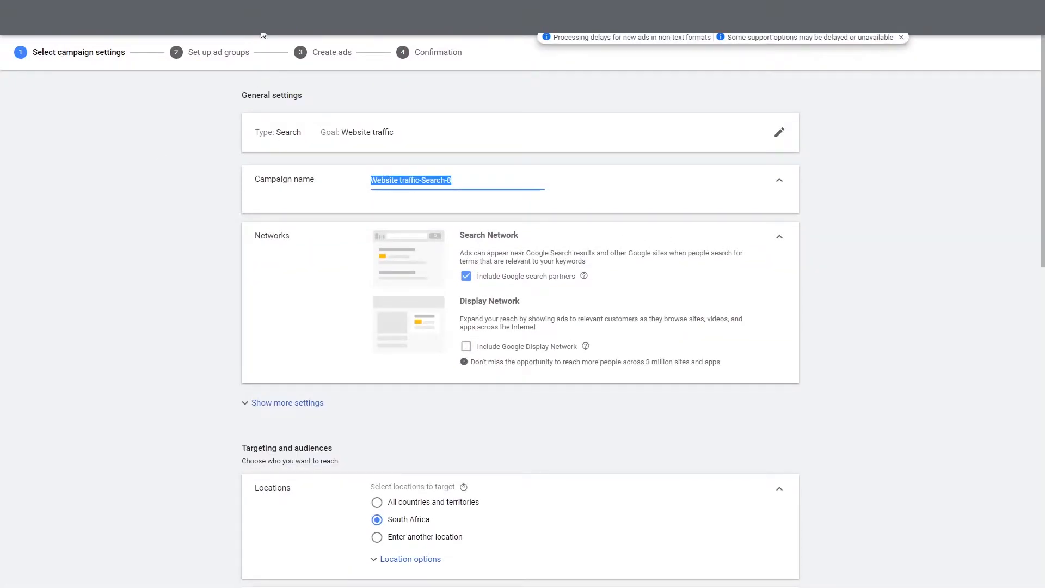
type("Lo")
key("BackSpace")
key("BackSpace")
type("L")
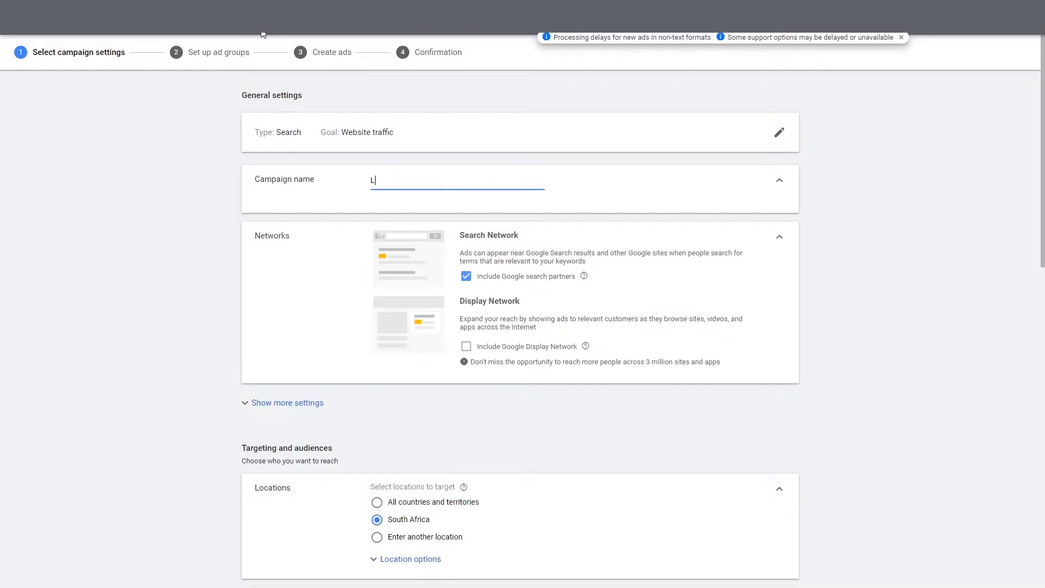
type("ocation settings tutop")
type("ial")
Expand Location options to reveal the location targeting settings
scroll(560, 178, "down", 3)
scroll(327, 267, "up", 2)
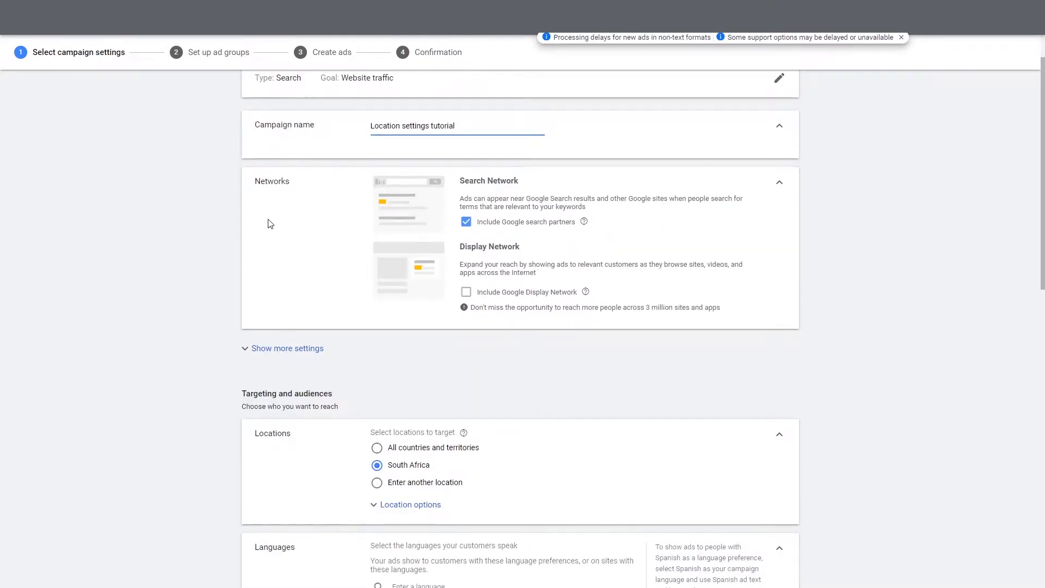
scroll(272, 226, "down", 1)
scroll(250, 376, "down", 2)
scroll(326, 381, "up", 2)
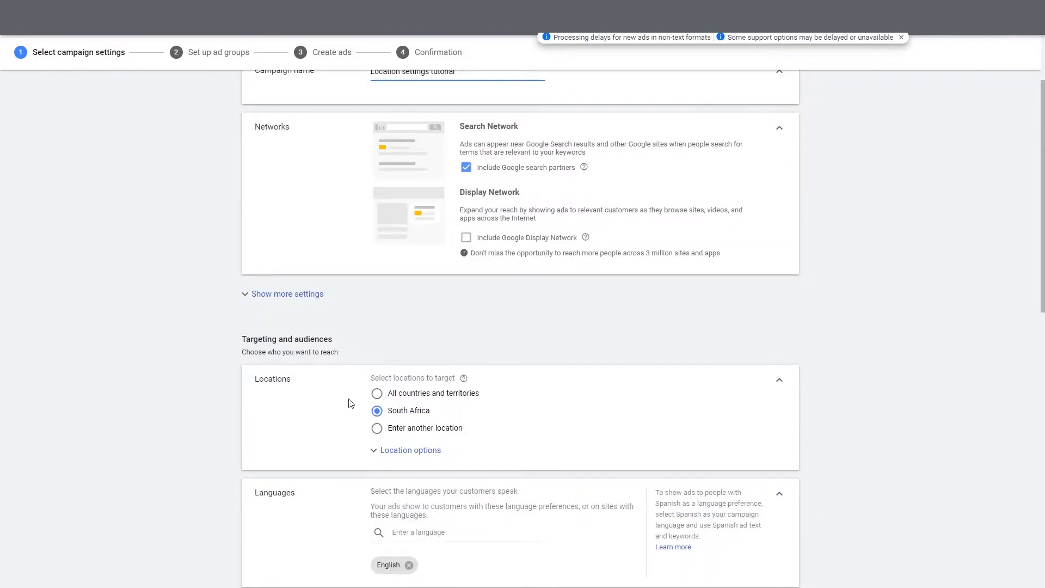
left_click(393, 455)
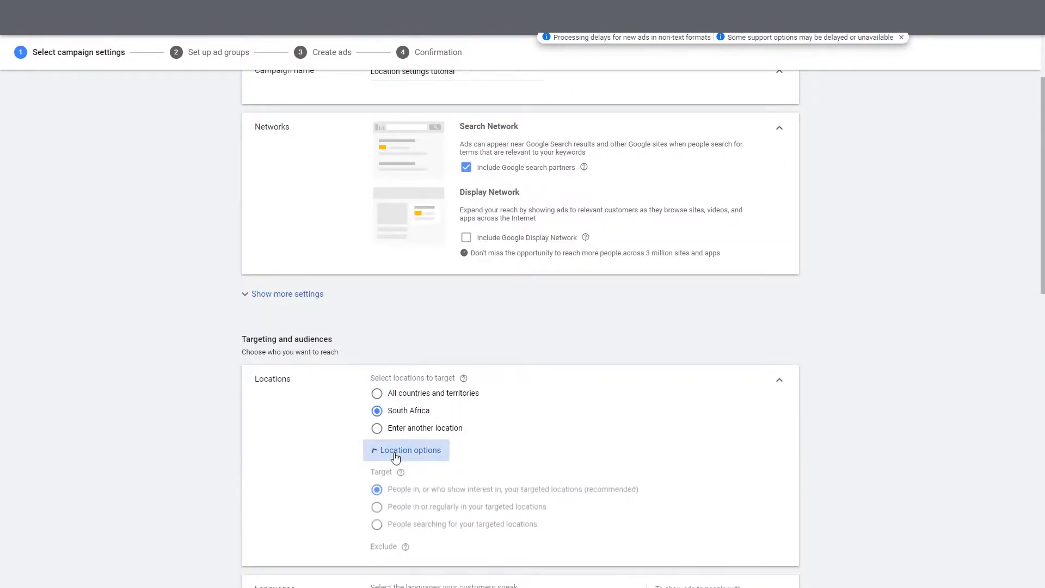
scroll(642, 375, "down", 2)
scroll(604, 394, "up", 2)
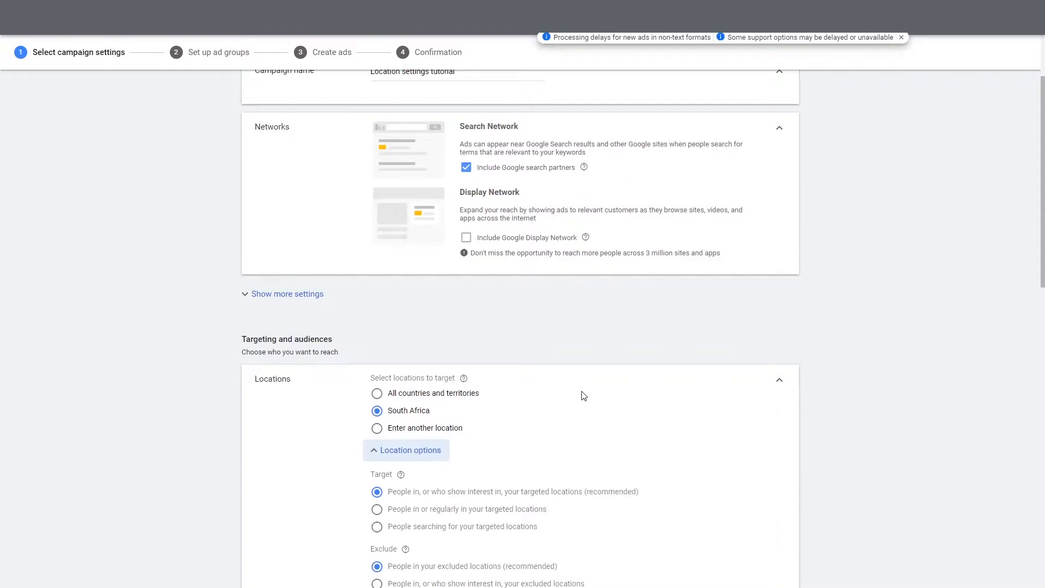
scroll(582, 387, "down", 2)
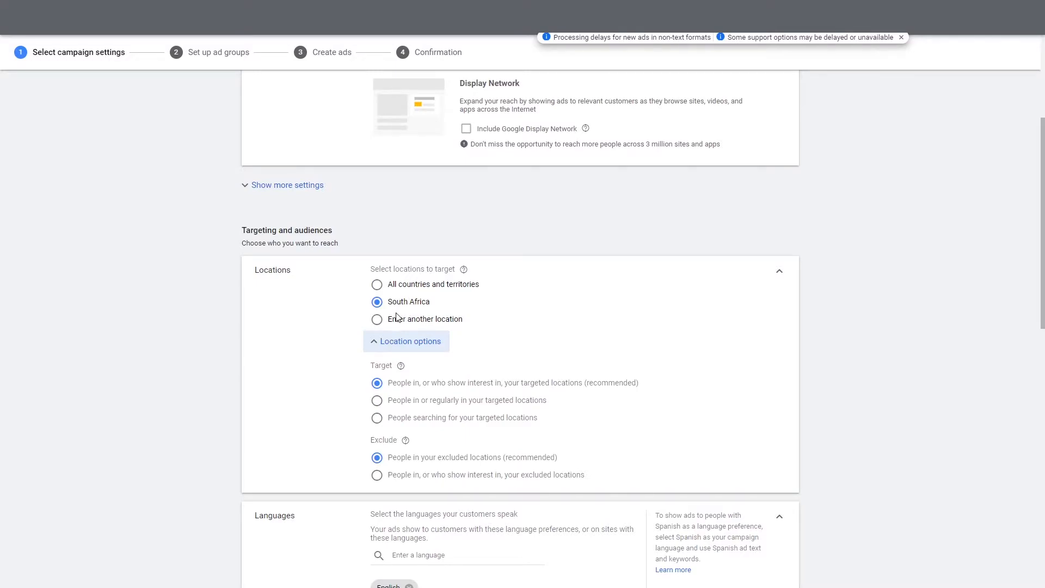
Choose to enter another location, target New York city, then remove it again
left_click(397, 319)
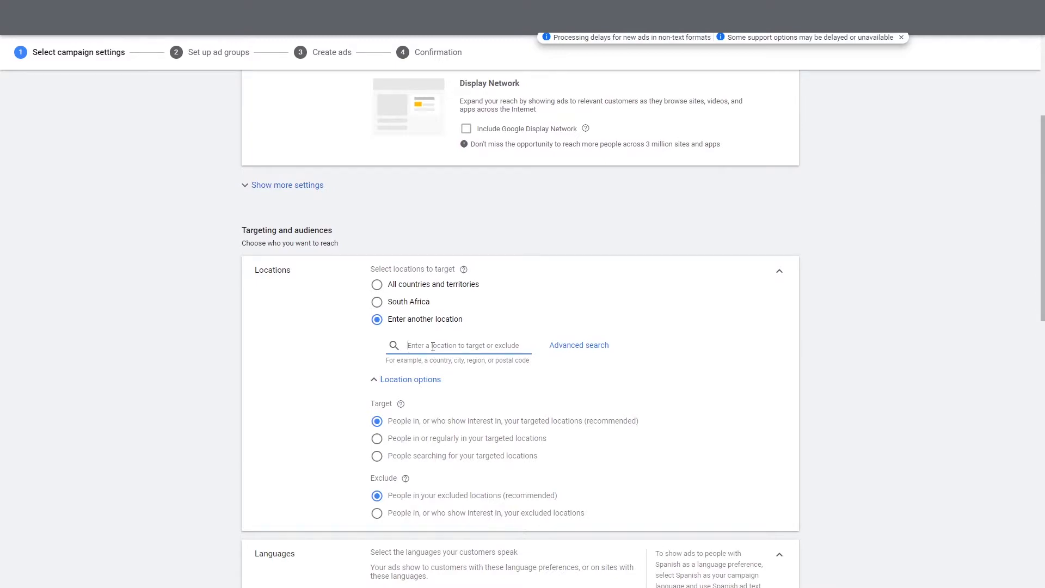
type("new york")
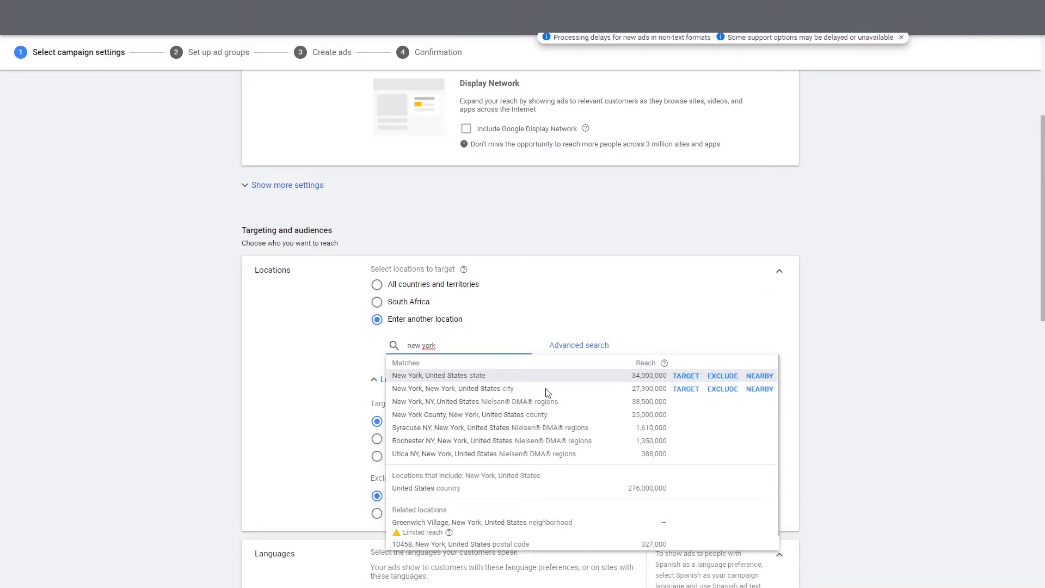
left_click(686, 389)
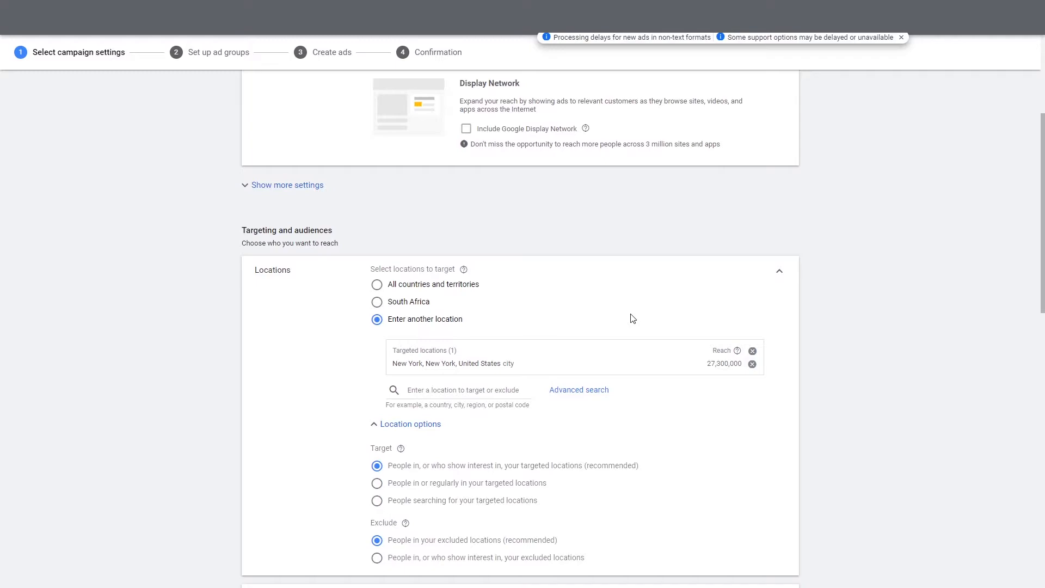
left_click(752, 364)
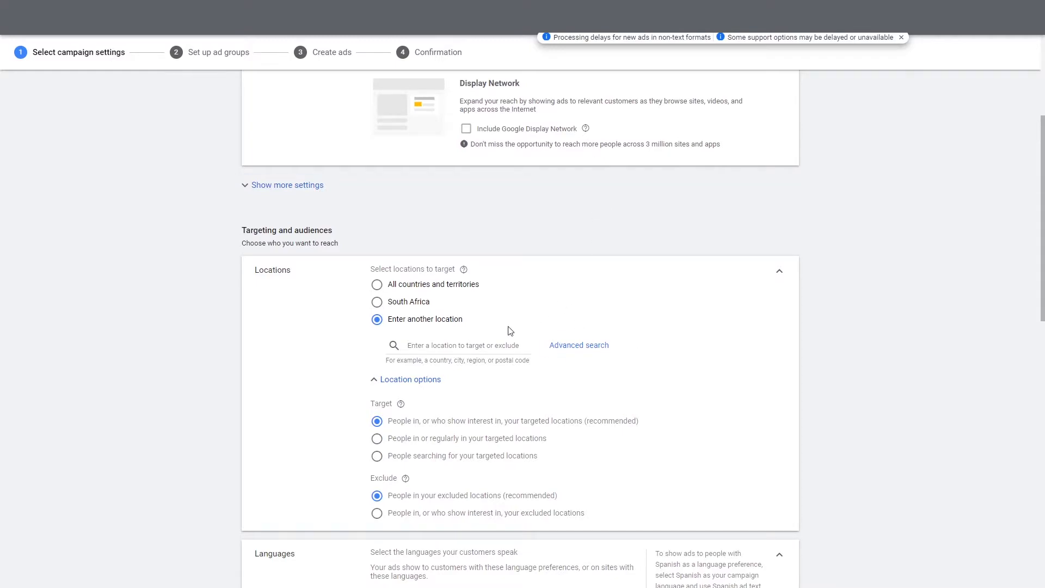
left_click(580, 351)
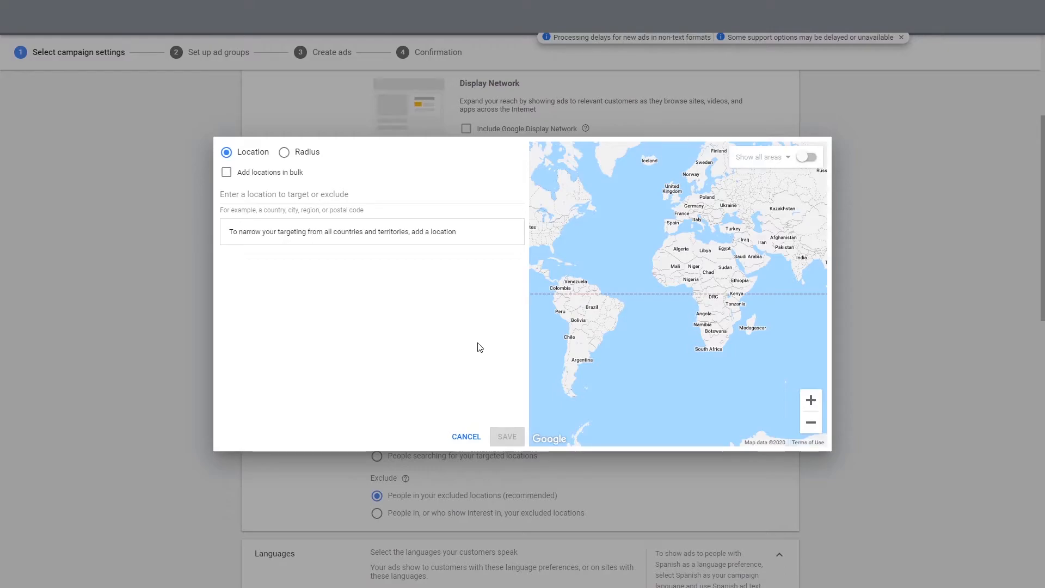
left_click(381, 200)
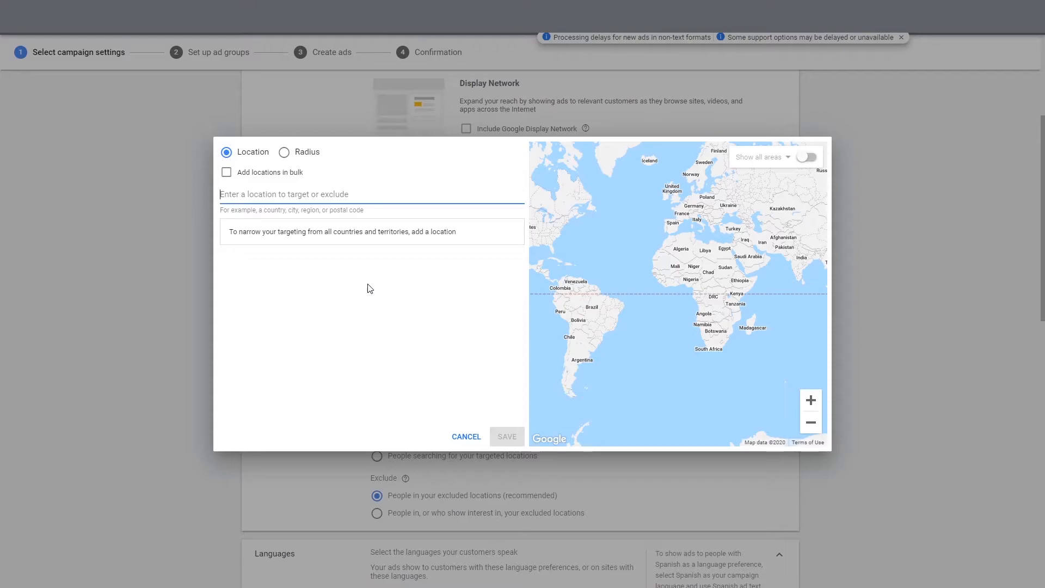
type("1made")
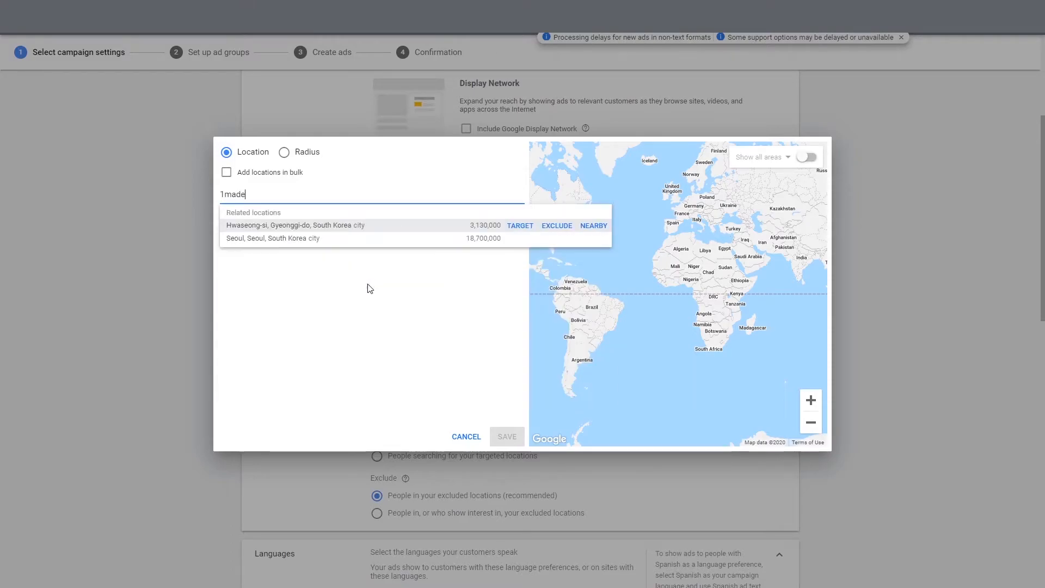
key("BackSpace")
key("BackSpace")
key("BackSpace")
type("made")
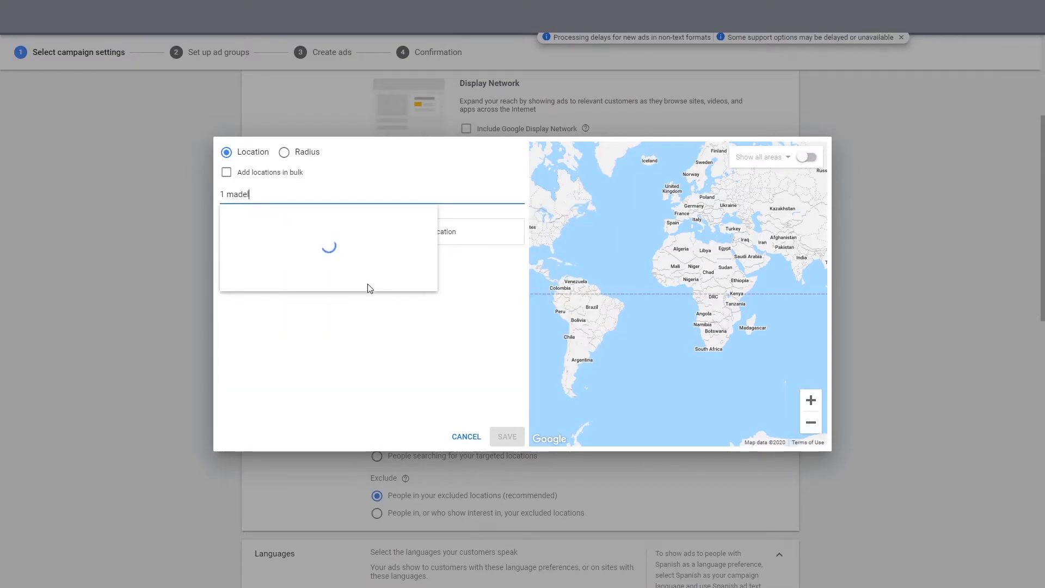
key("BackSpace")
key("BackSpace")
key("BackSpace")
key("BackSpace")
key("BackSpace")
key("BackSpace")
key("BackSpace")
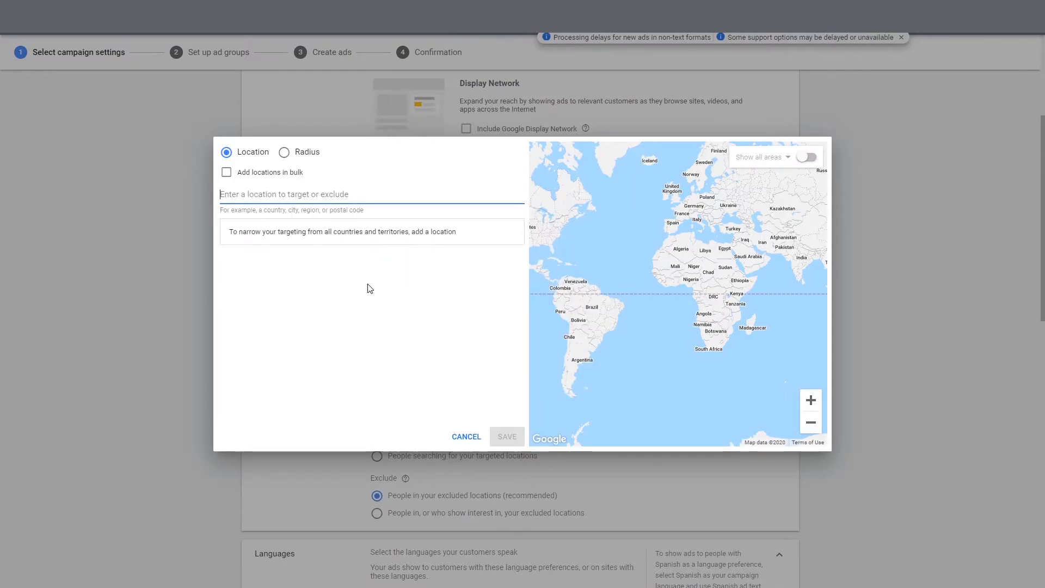
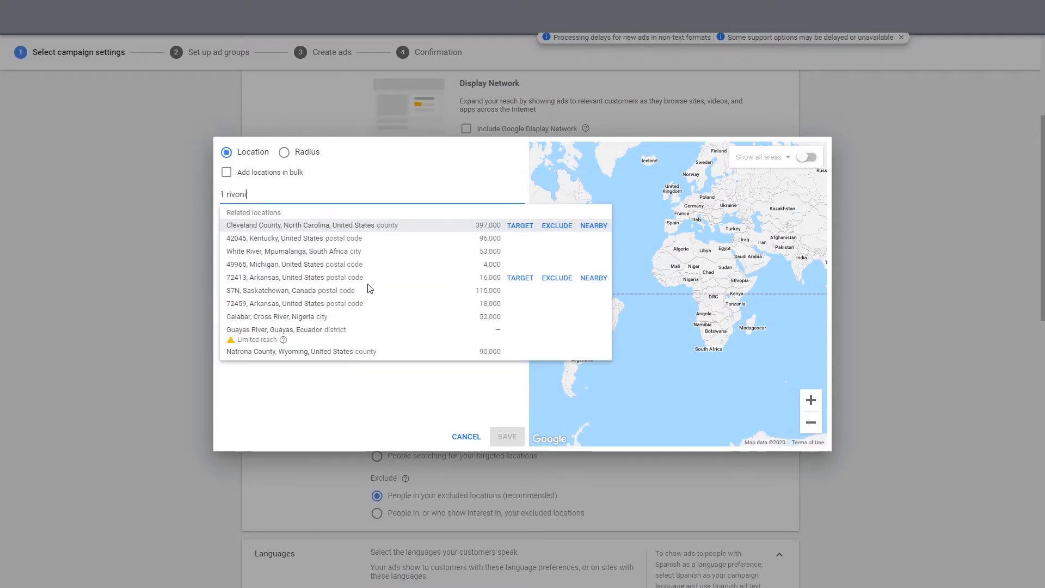
left_click(364, 305)
left_click_drag(296, 199, 223, 202)
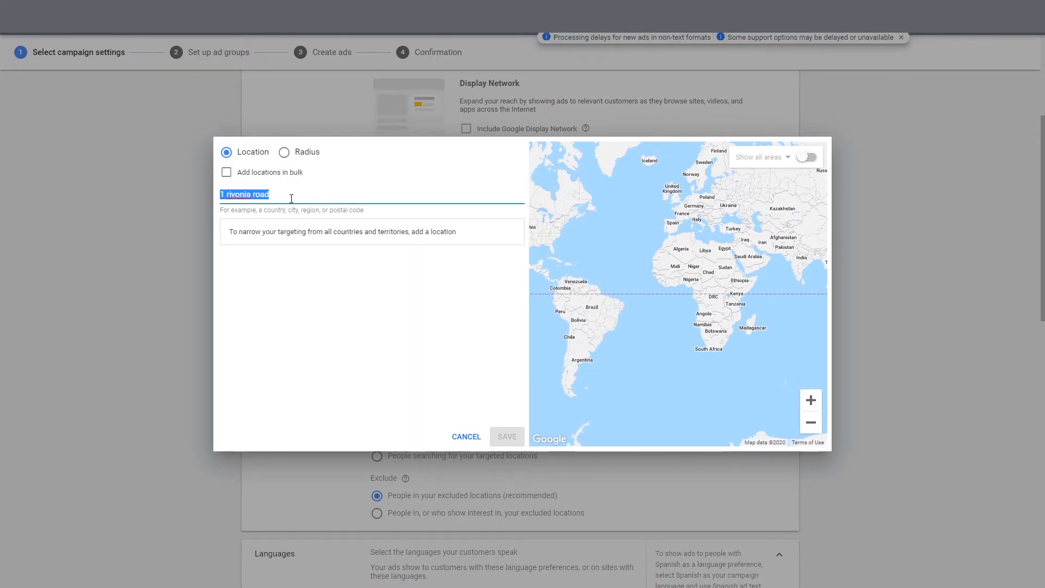
left_click_drag(302, 196, 160, 200)
key("BackSpace")
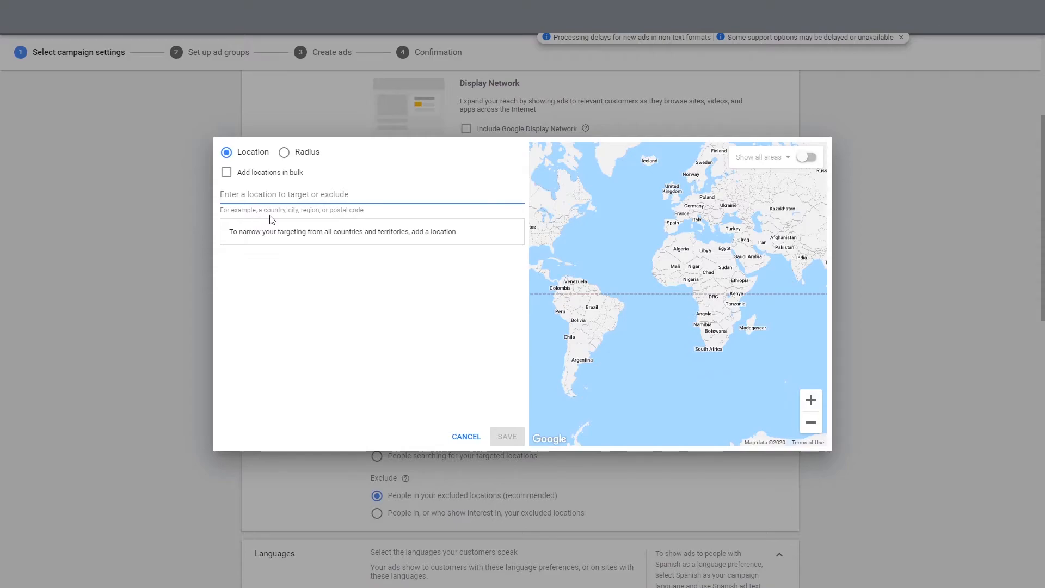
left_click(300, 152)
left_click(303, 192)
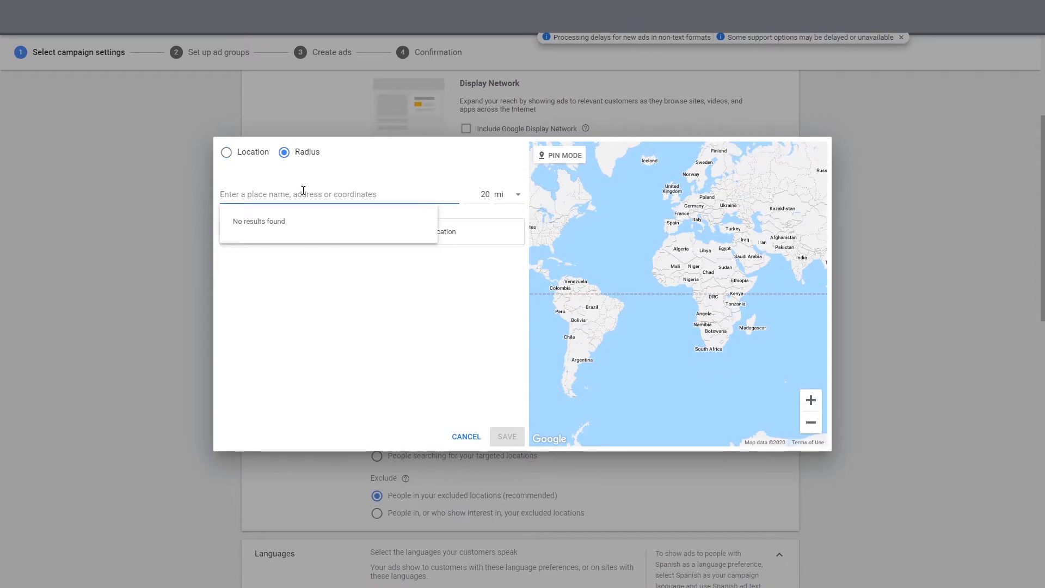
left_click(472, 225)
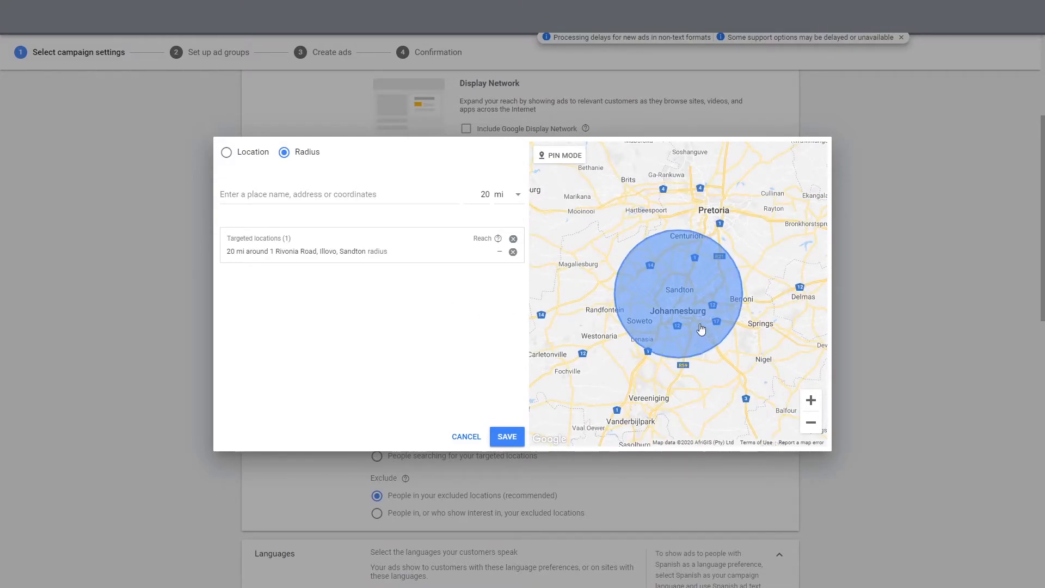
Change the radius to 1 mi and target the same Sandton address again
left_click_drag(489, 195, 469, 192)
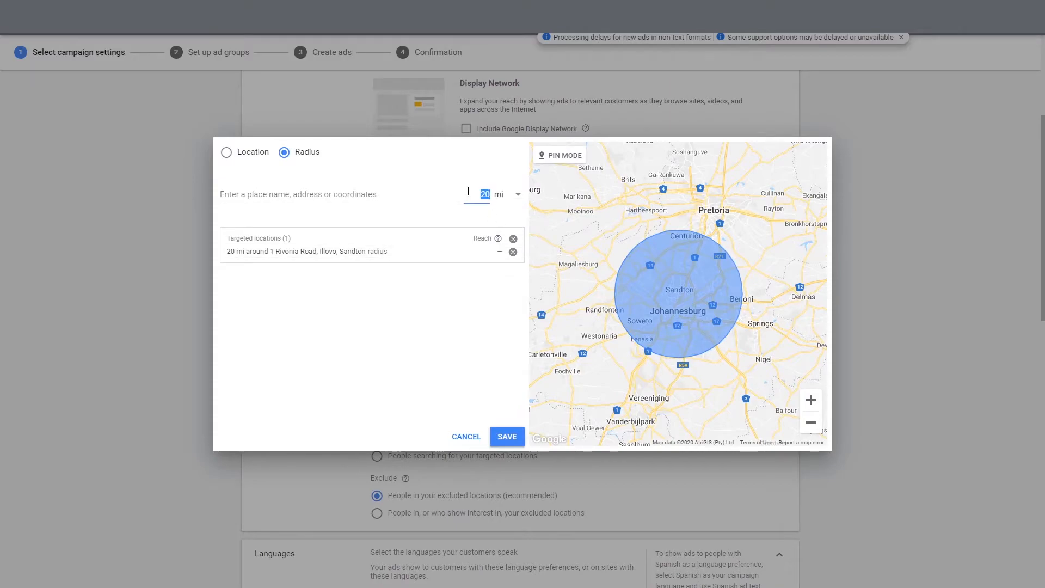
type("1")
left_click(447, 373)
left_click(432, 196)
left_click(434, 309)
left_click(349, 193)
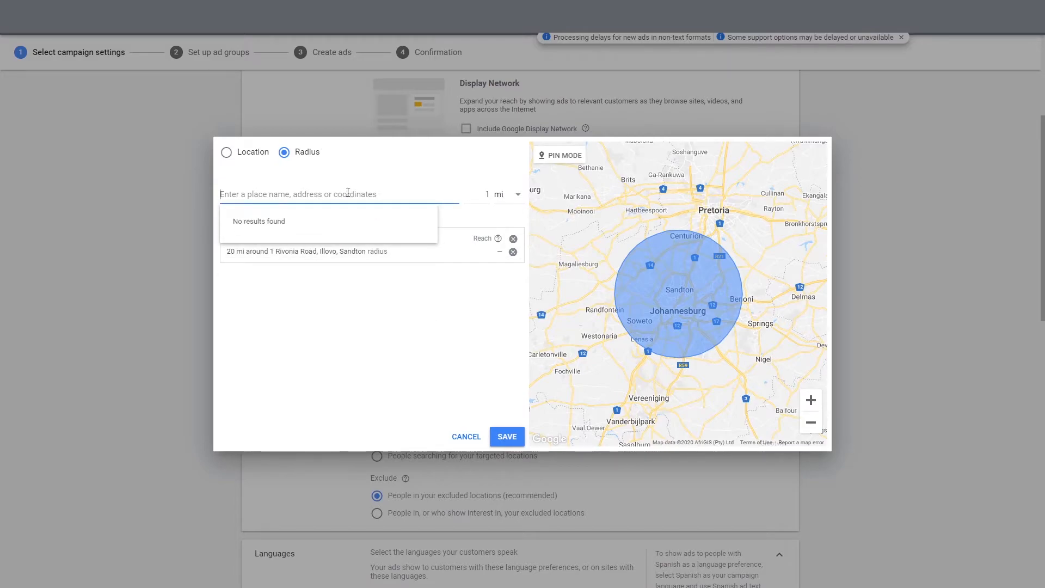
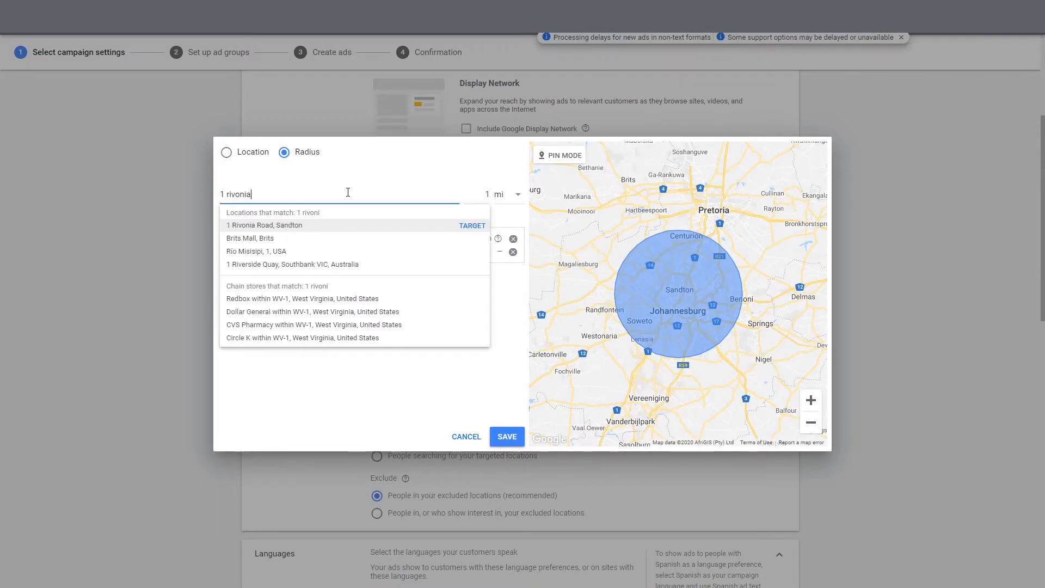
left_click(472, 225)
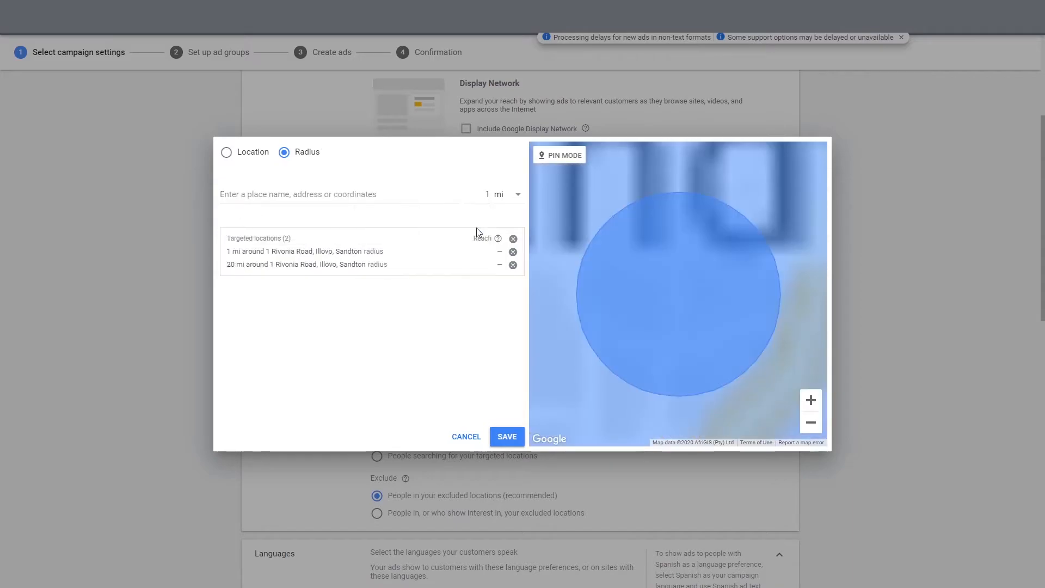
Remove the 20 mi radius target and switch back to searching by location name
left_click(513, 264)
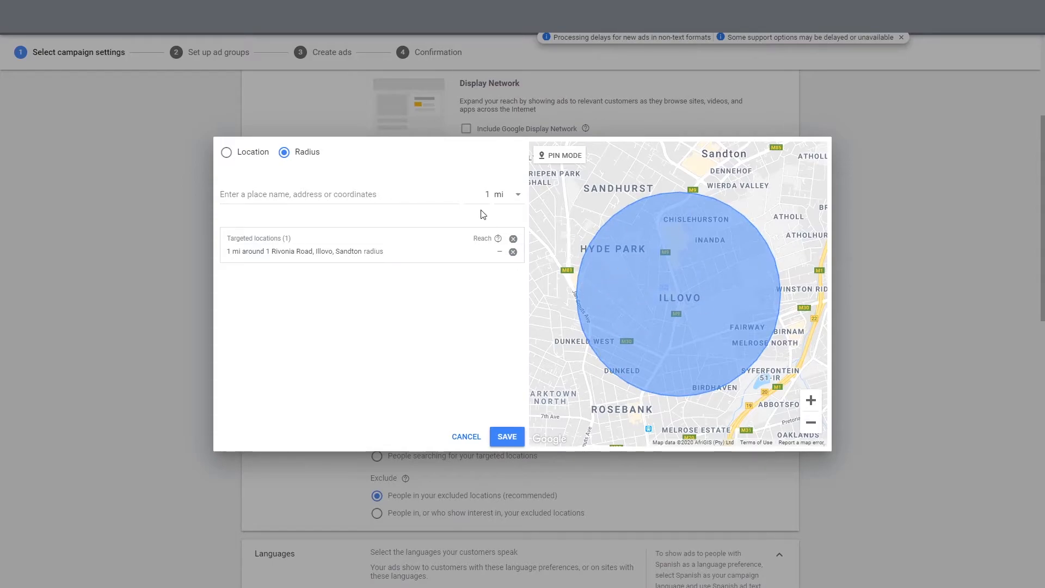
left_click(367, 195)
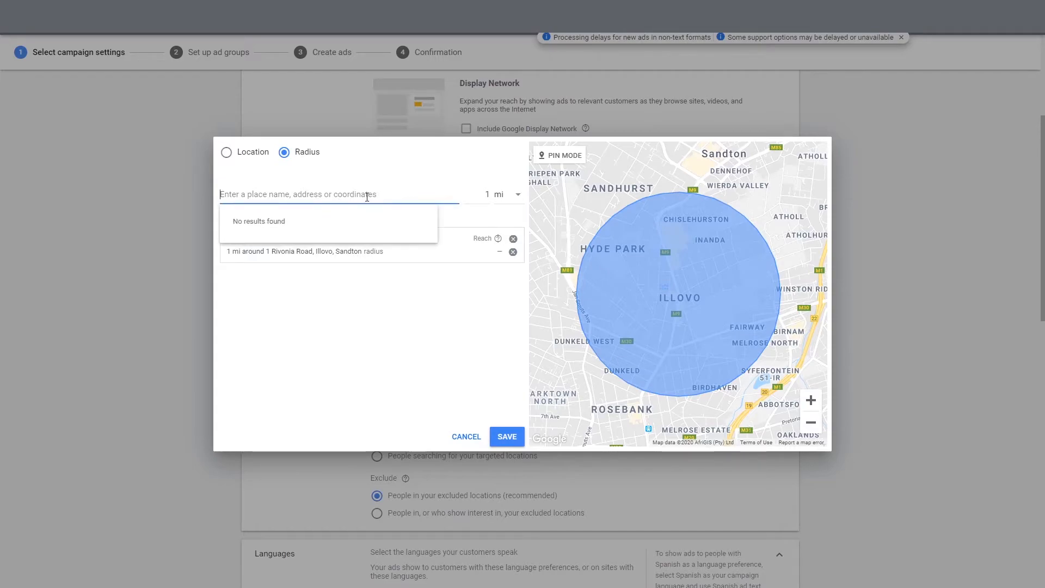
left_click(360, 260)
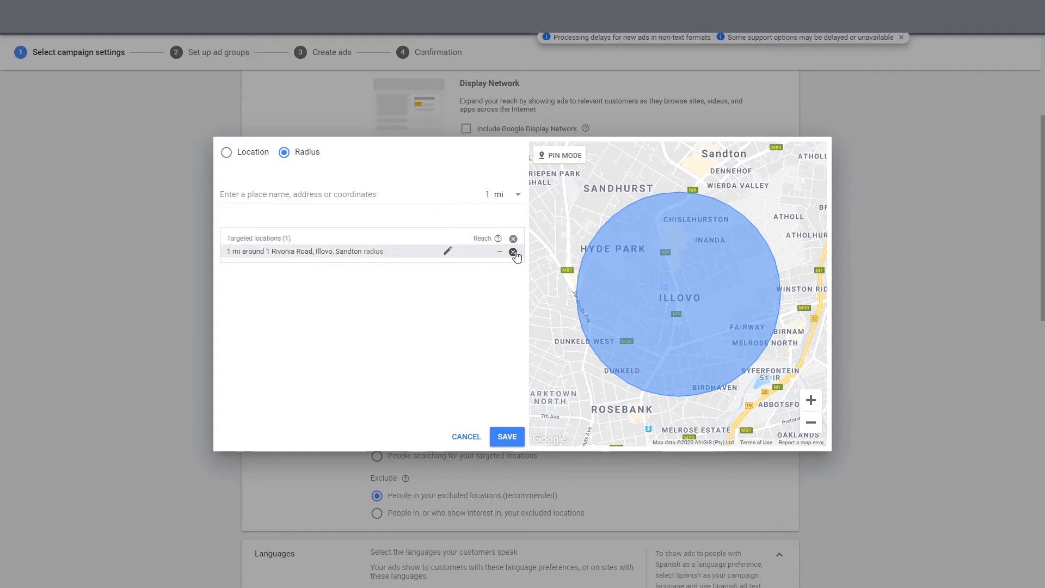
left_click(254, 153)
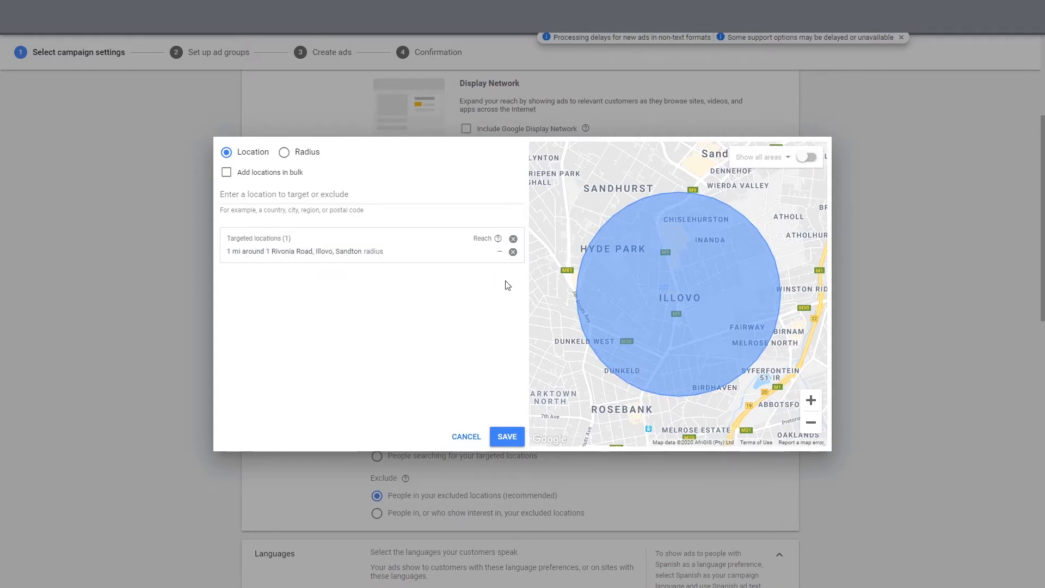
Change the radius around the Sandton address from 1 mi to 30 mi
left_click(448, 252)
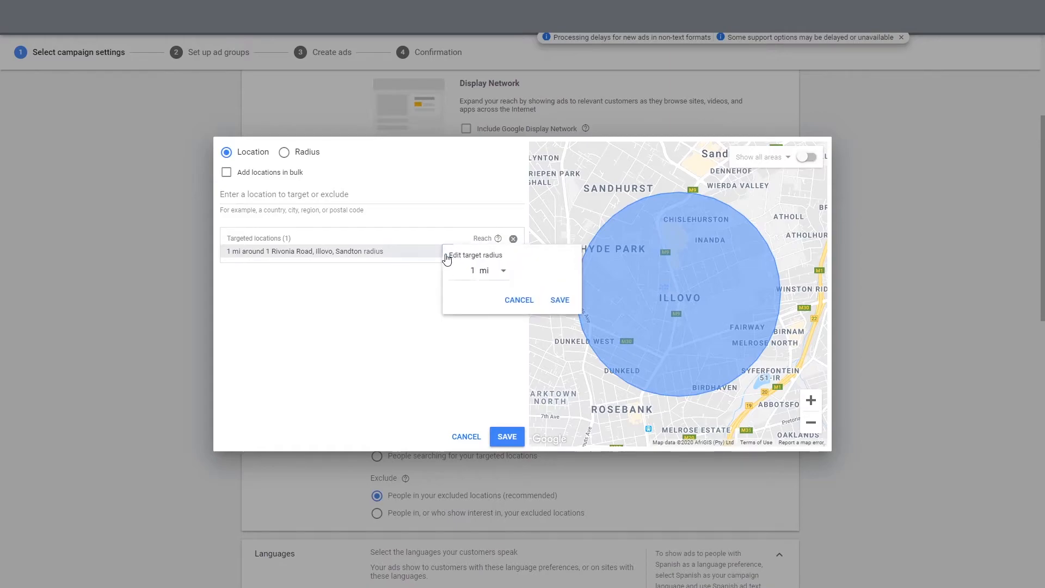
left_click(477, 272)
key("BackSpace")
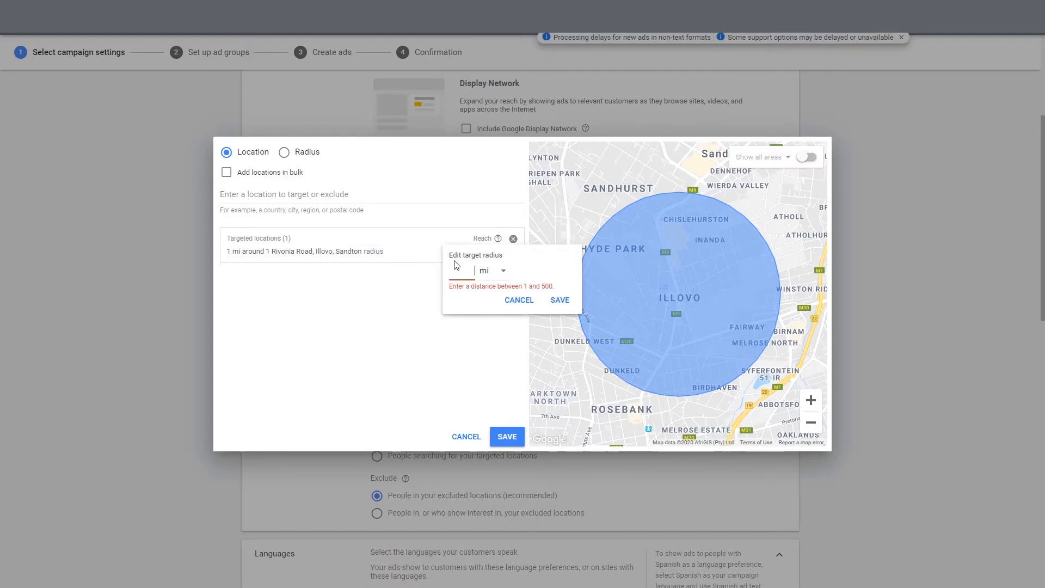
type("30")
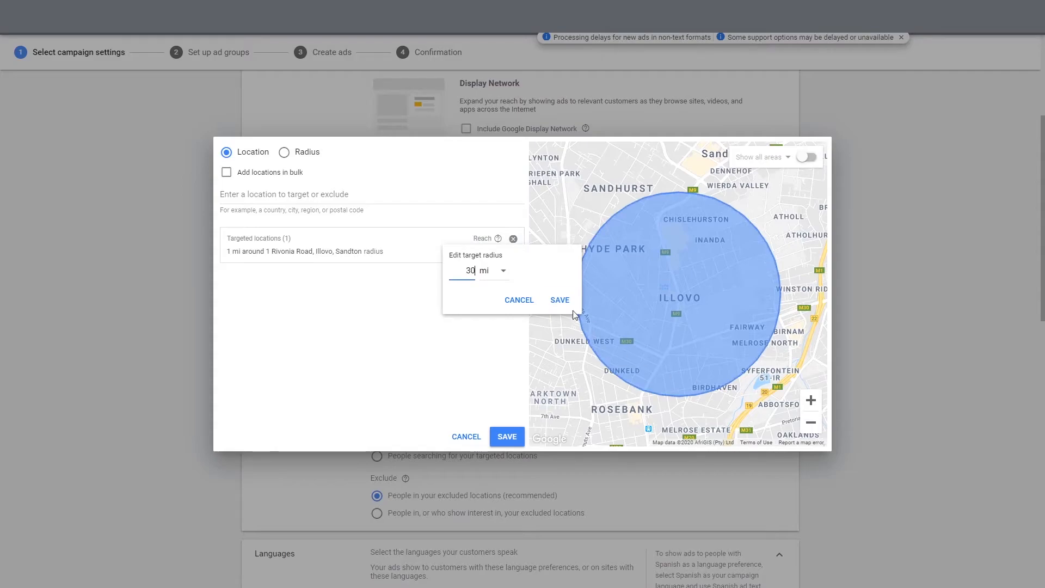
left_click(560, 300)
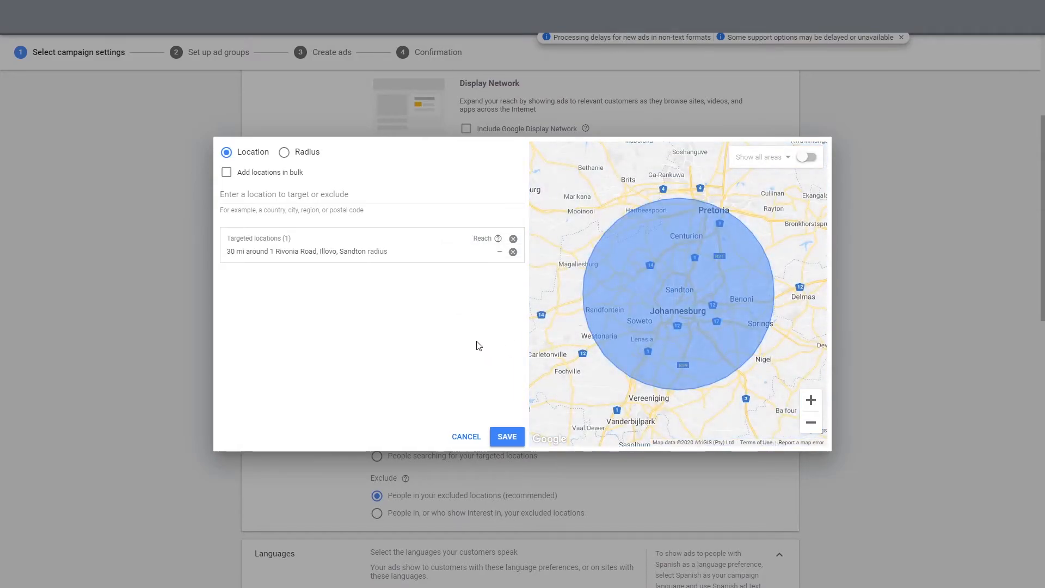
Change the radius to 60 km and save it
left_click(443, 255)
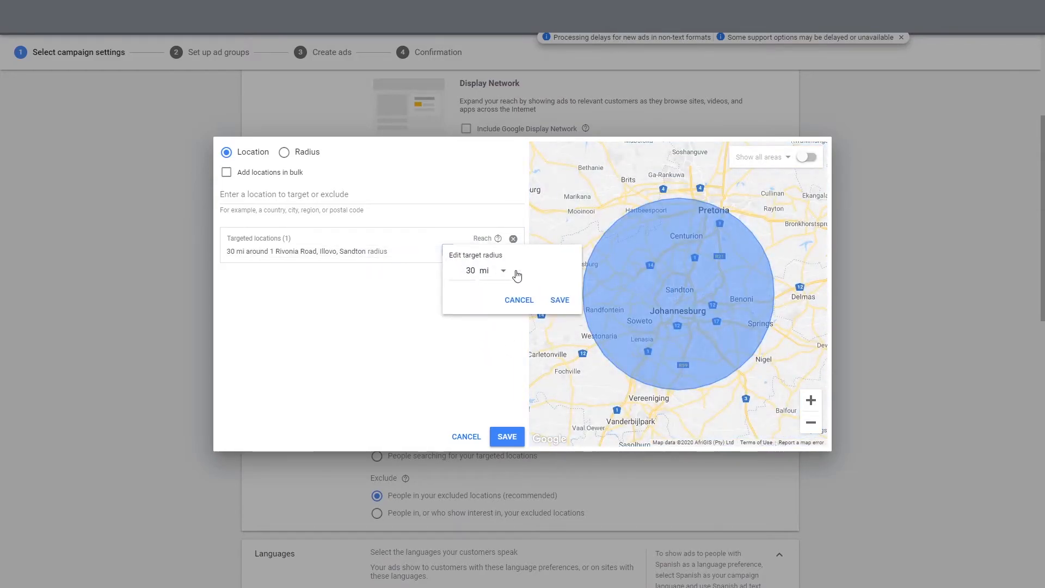
left_click(506, 276)
left_click(498, 298)
left_click(404, 320)
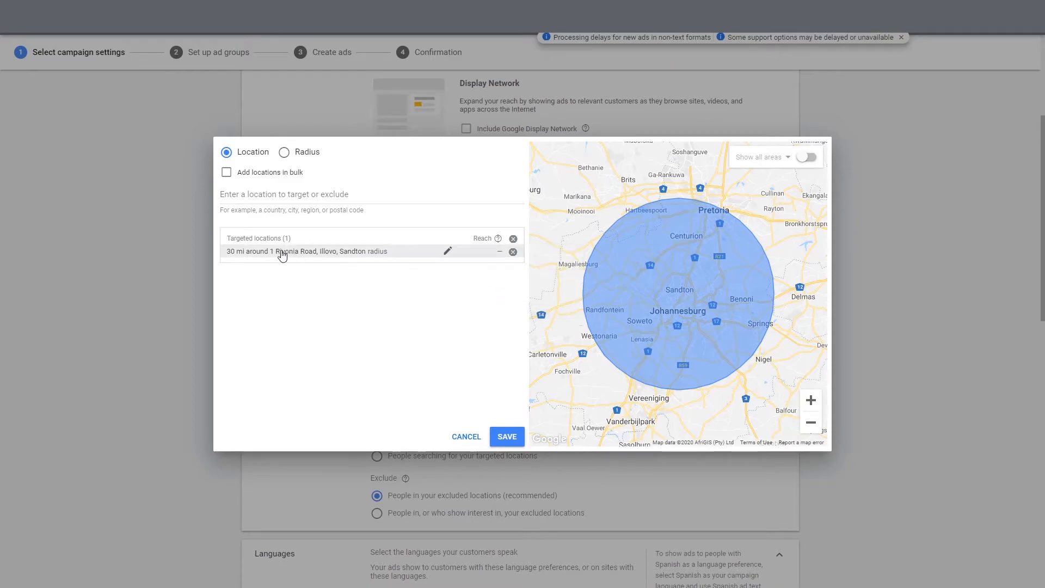
left_click(448, 251)
left_click_drag(475, 271, 458, 271)
type("60")
left_click(503, 272)
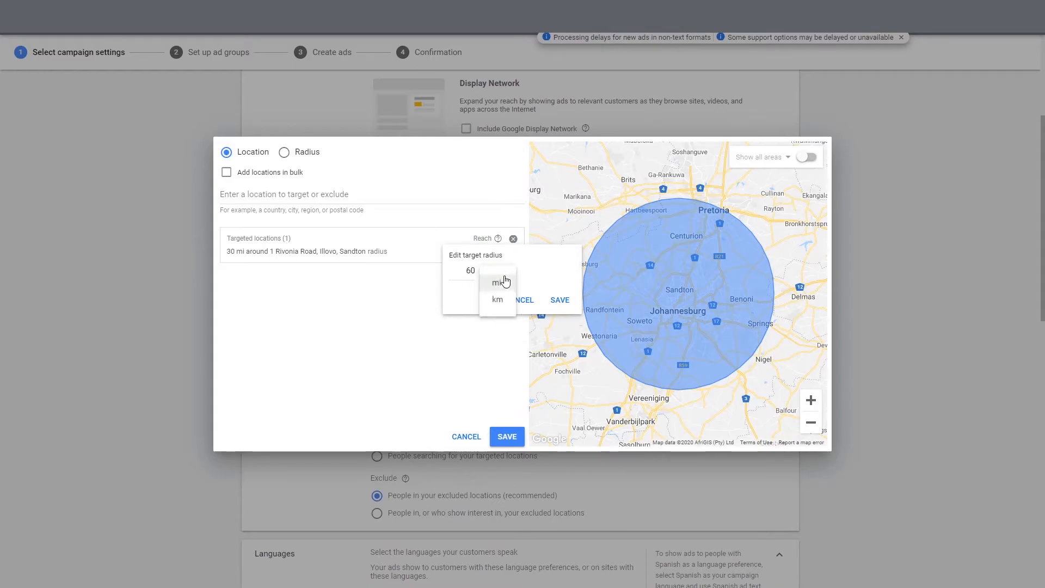
left_click(500, 300)
left_click(559, 300)
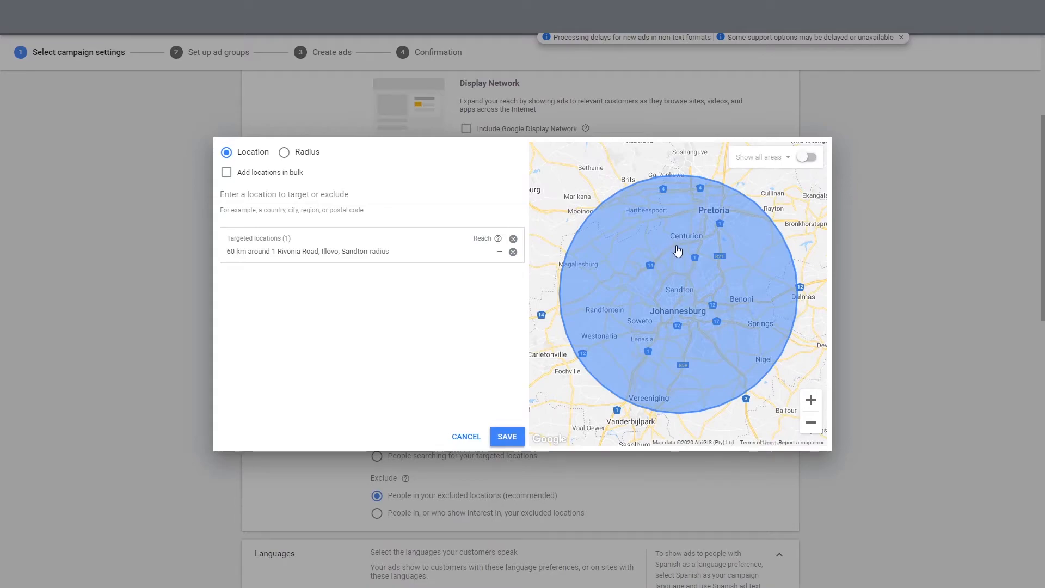
Search 'sandton' and exclude Sandton city, zooming the map out to see the radius
left_click(343, 191)
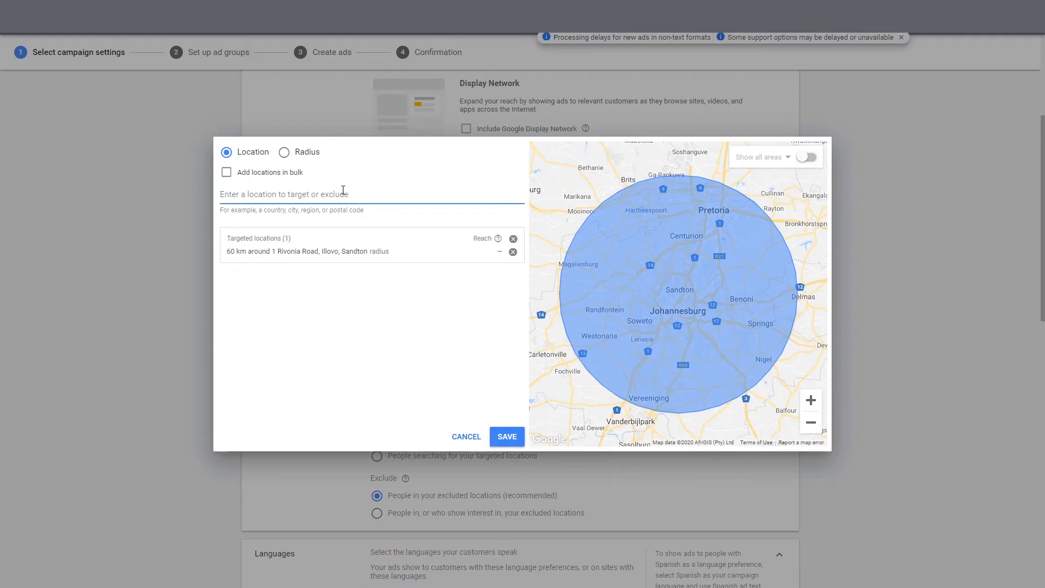
type("sandton")
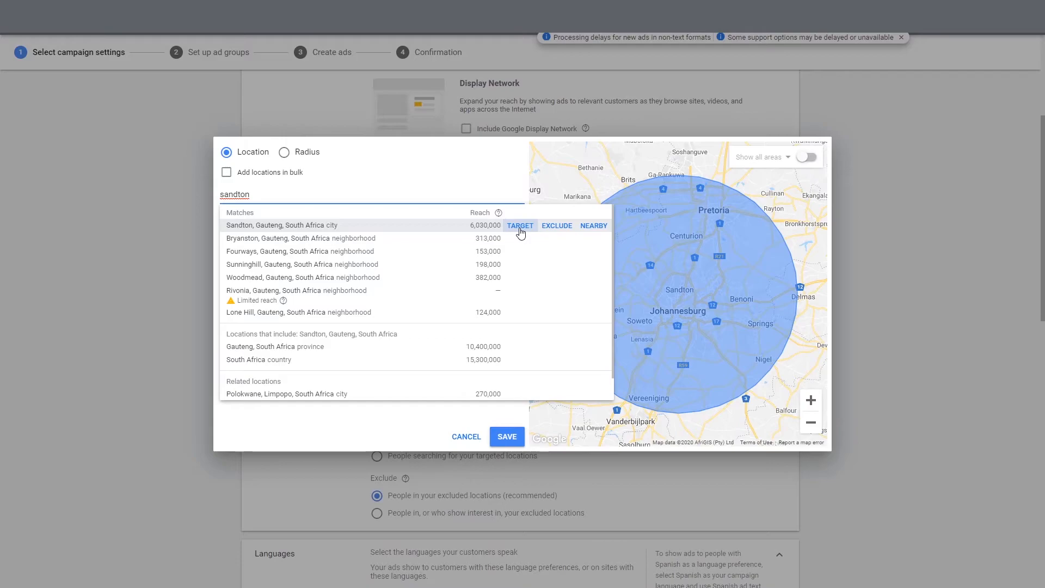
left_click(550, 231)
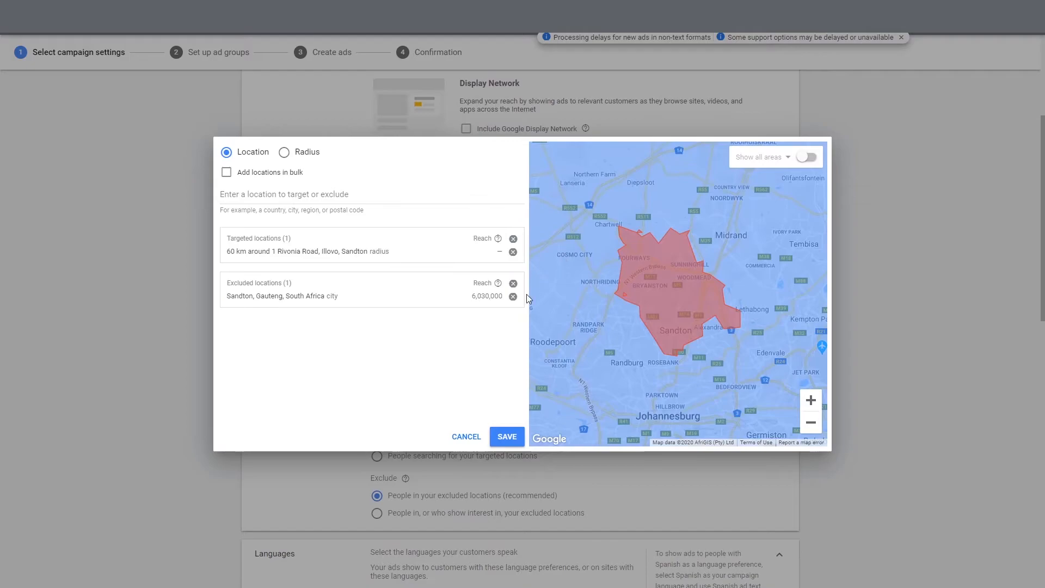
left_click(810, 423)
left_click(811, 423)
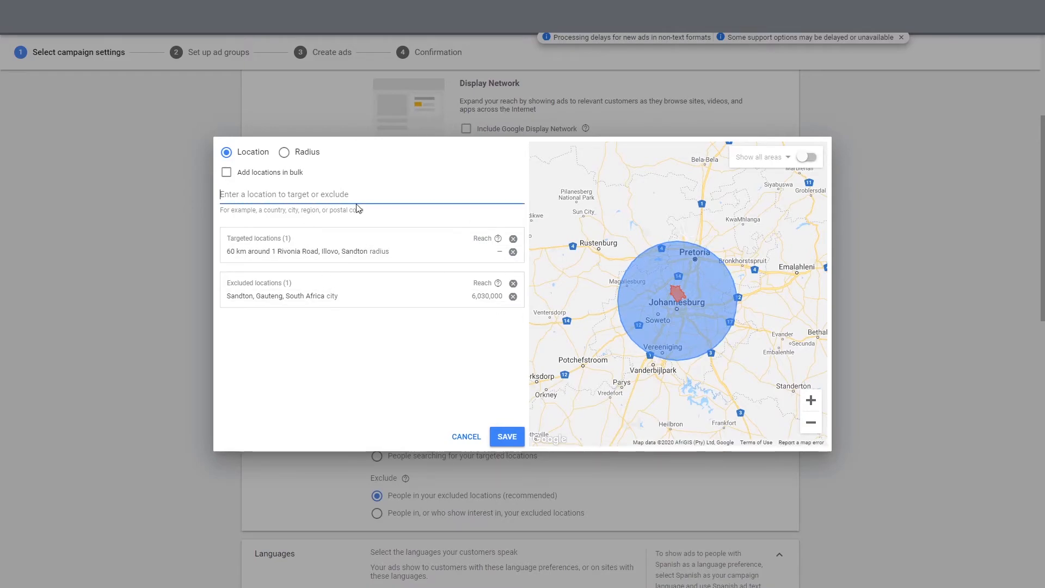
Search 'durban' and target Durban, KwaZulu-Natal, zooming out to show both areas
type("durn")
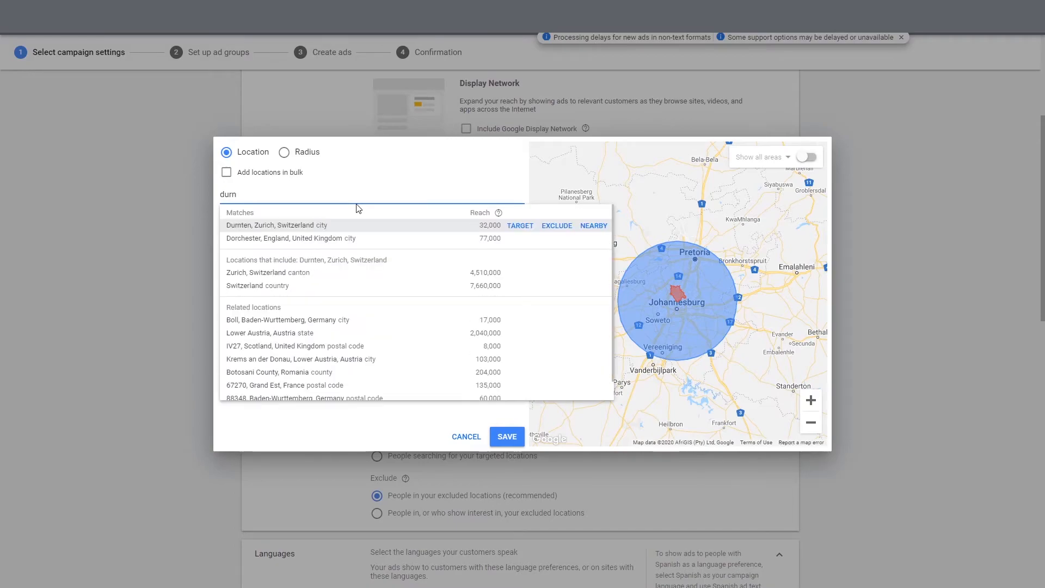
key("BackSpace")
type("ban")
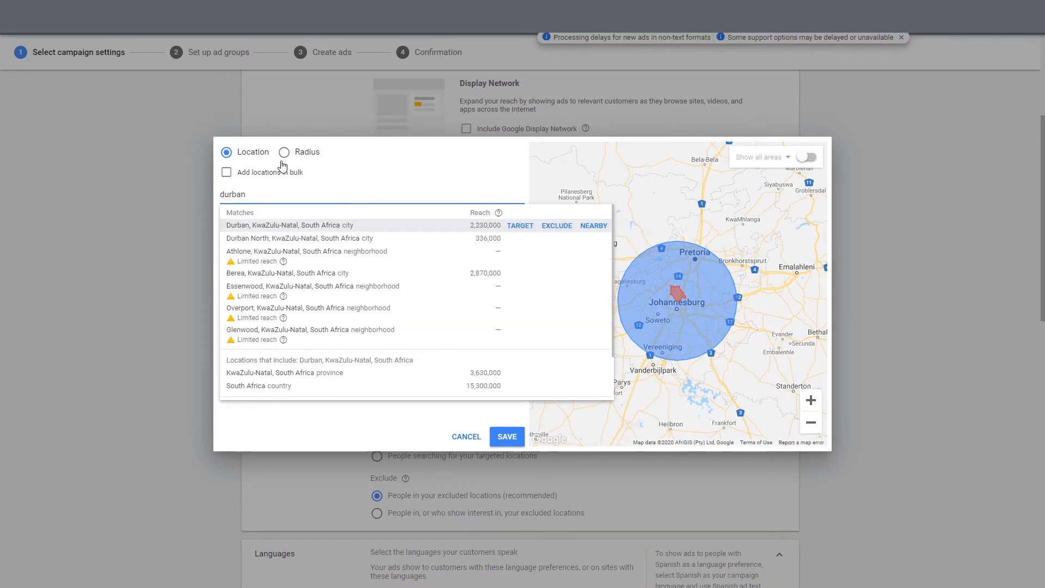
left_click(519, 225)
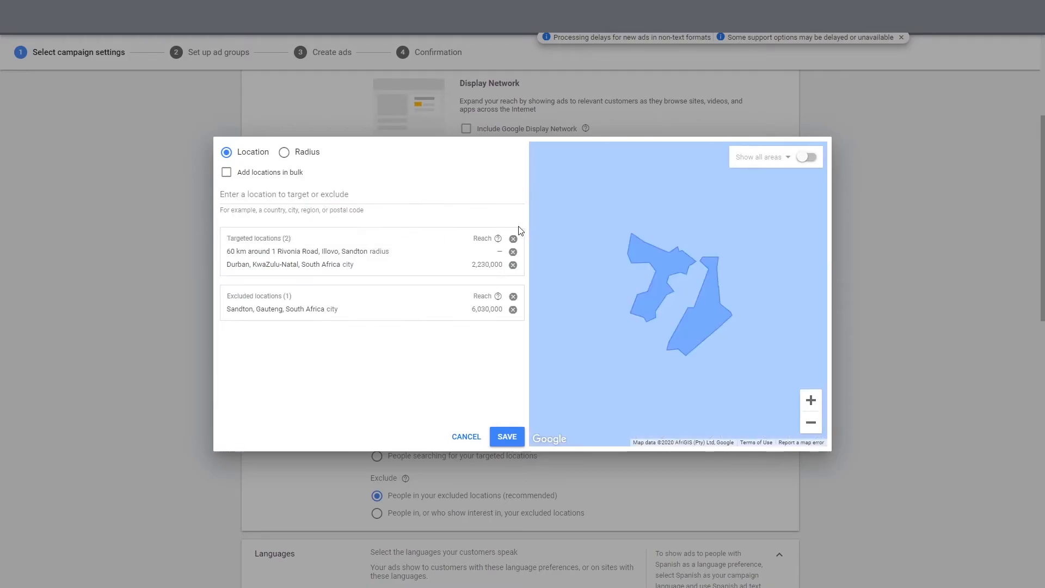
left_click(812, 426)
left_click(812, 426)
left_click(813, 430)
left_click(813, 430)
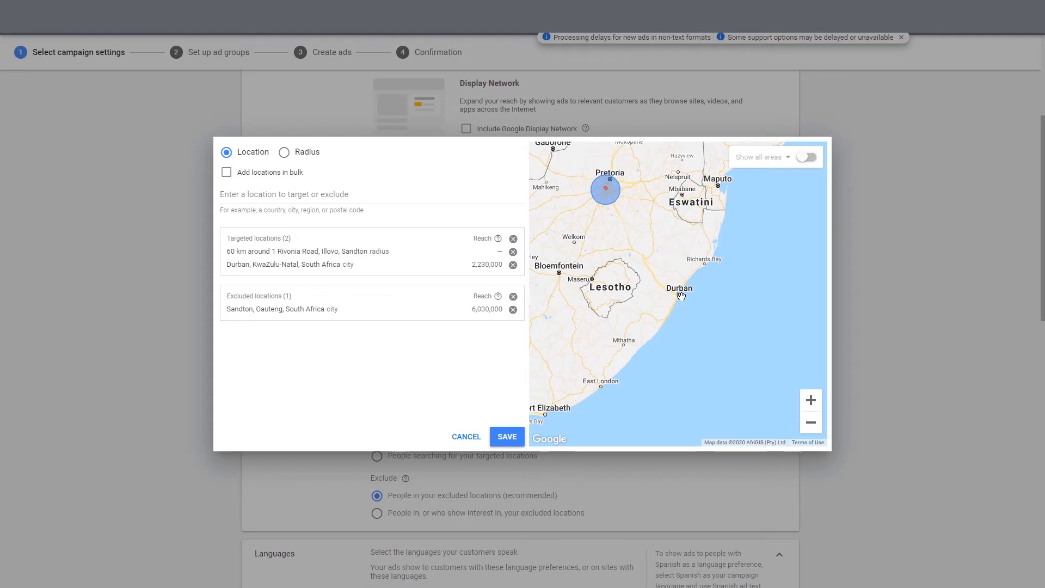
Cancel the location dialog and scroll back to the Location options section
left_click(466, 437)
scroll(485, 351, "down", 2)
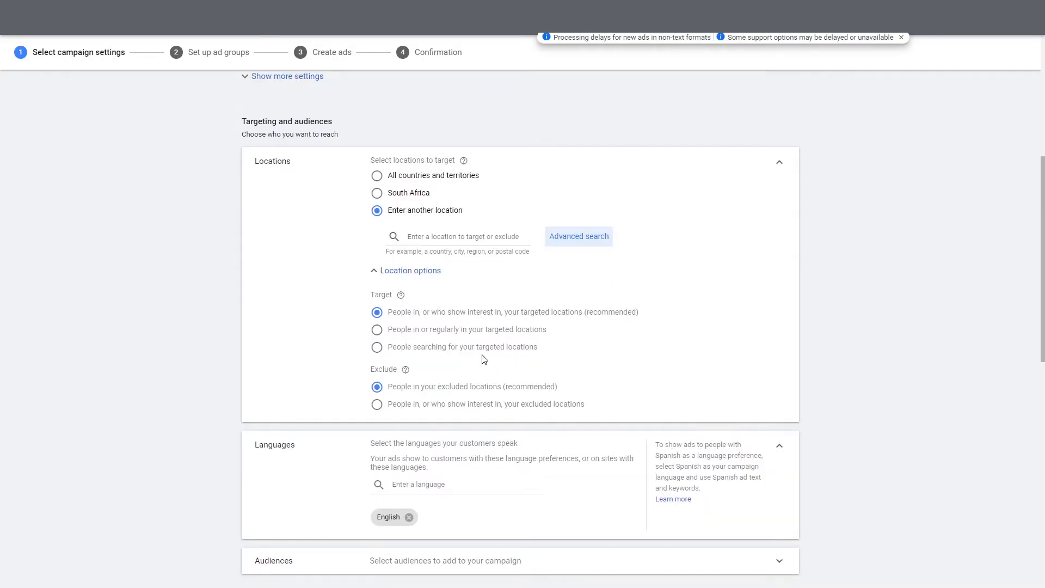
scroll(483, 358, "up", 1)
scroll(482, 361, "down", 1)
Try each Target option, finishing on 'People searching for your targeted locations'
left_click(377, 330)
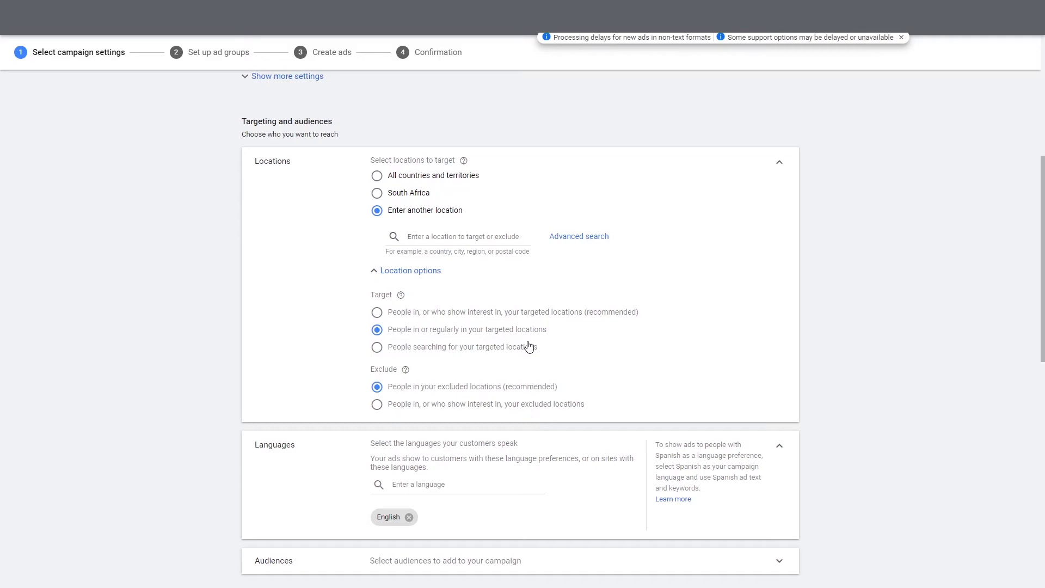
left_click(376, 314)
left_click(379, 350)
left_click(397, 316)
left_click(455, 349)
left_click(486, 331)
left_click(497, 313)
left_click(375, 349)
Choose the recommended 'People in, or who show interest in' location Target option
left_click(490, 319)
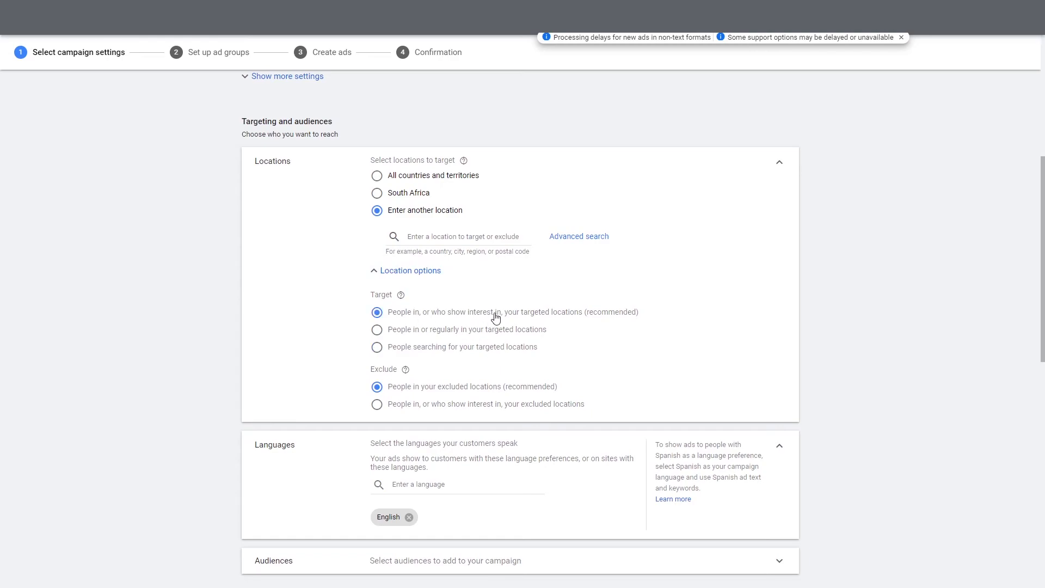